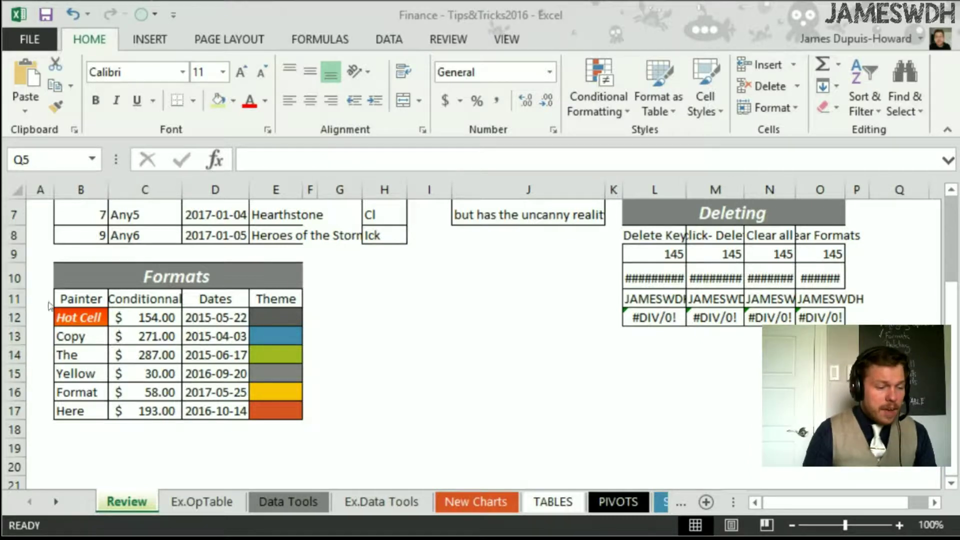
Color the text of the Painter column cells B13:B17 orange
click(71, 315)
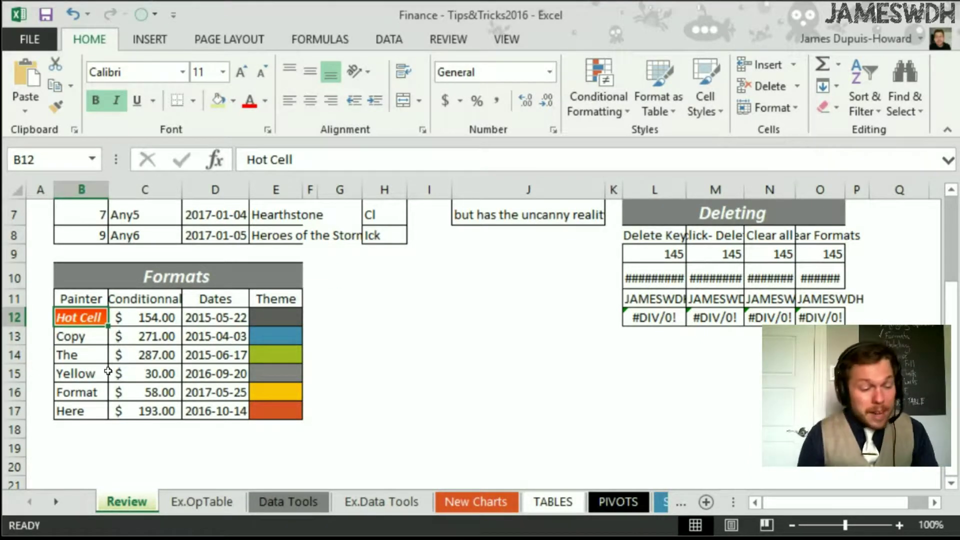
drag(88, 338, 100, 410)
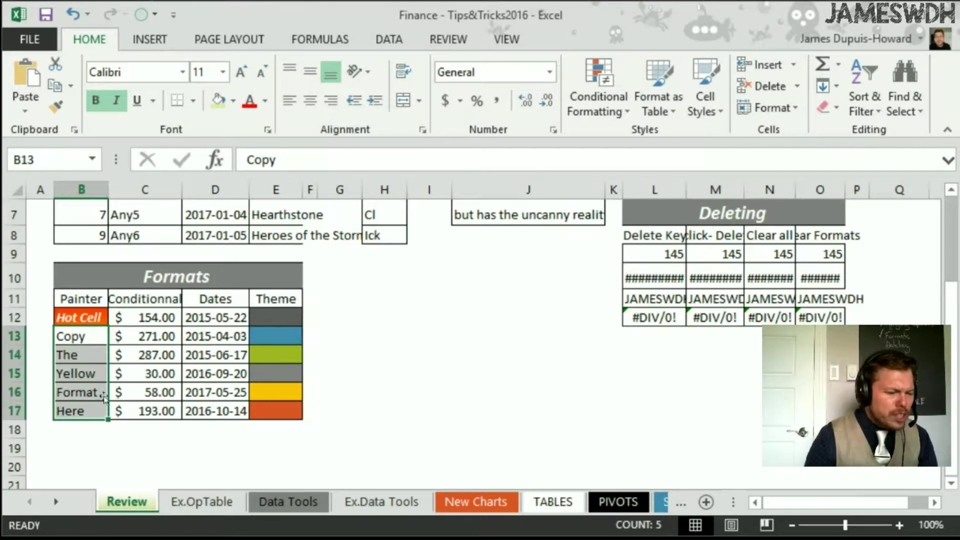
click(96, 322)
drag(95, 331, 95, 410)
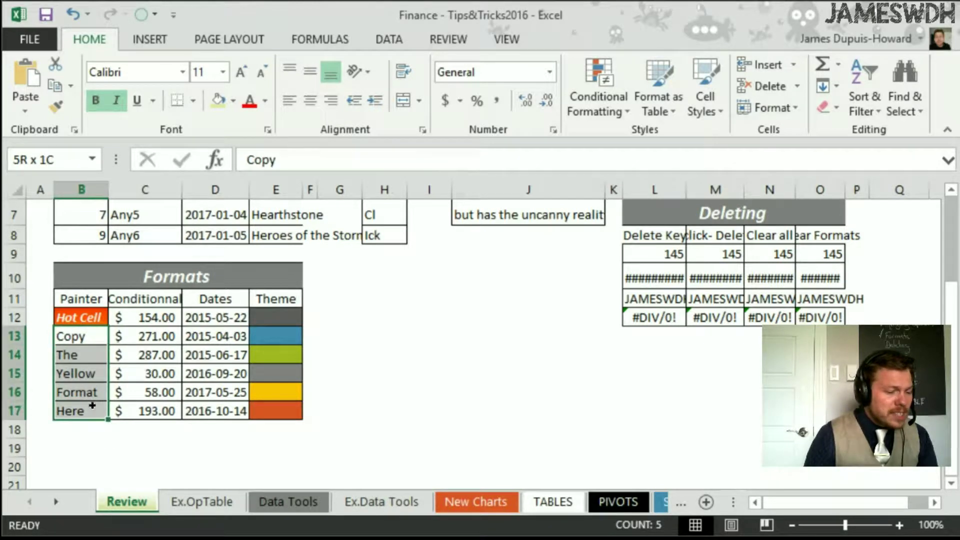
click(265, 101)
click(345, 165)
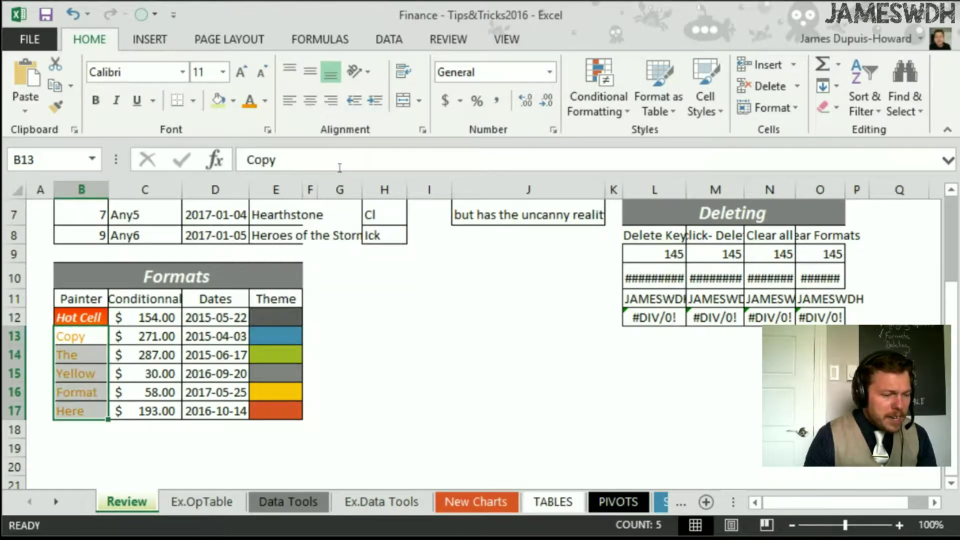
Fill cells B13:B17 with orange and set their font color to black
click(233, 102)
click(312, 143)
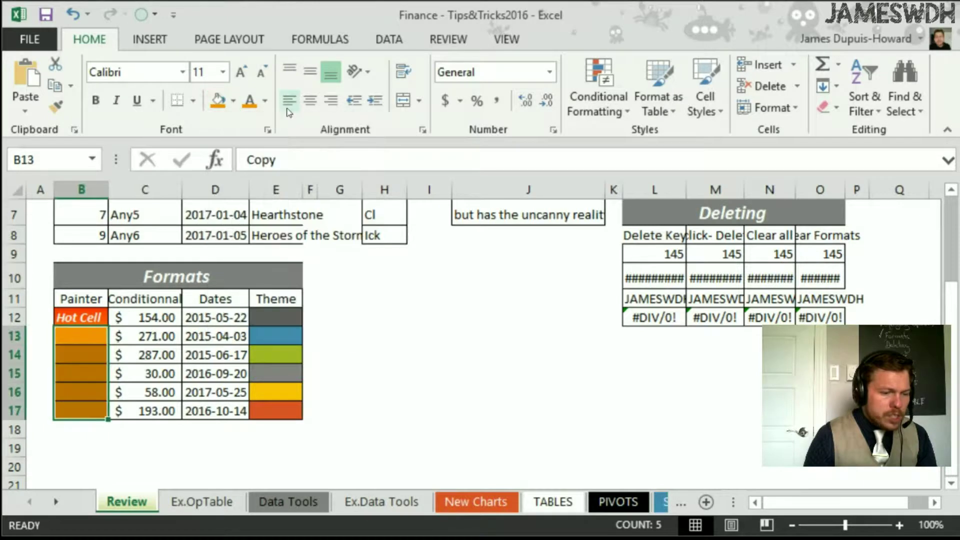
click(265, 100)
click(265, 165)
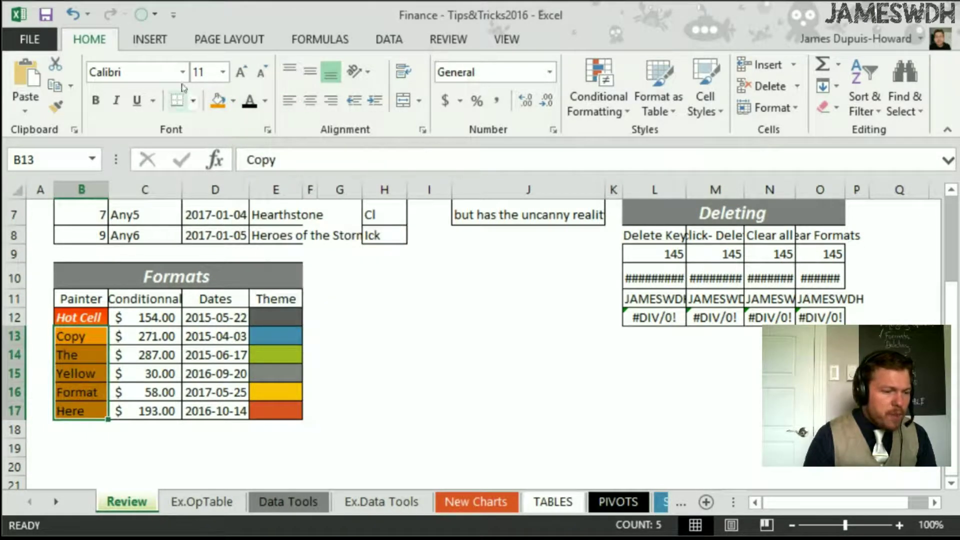
click(96, 100)
click(96, 101)
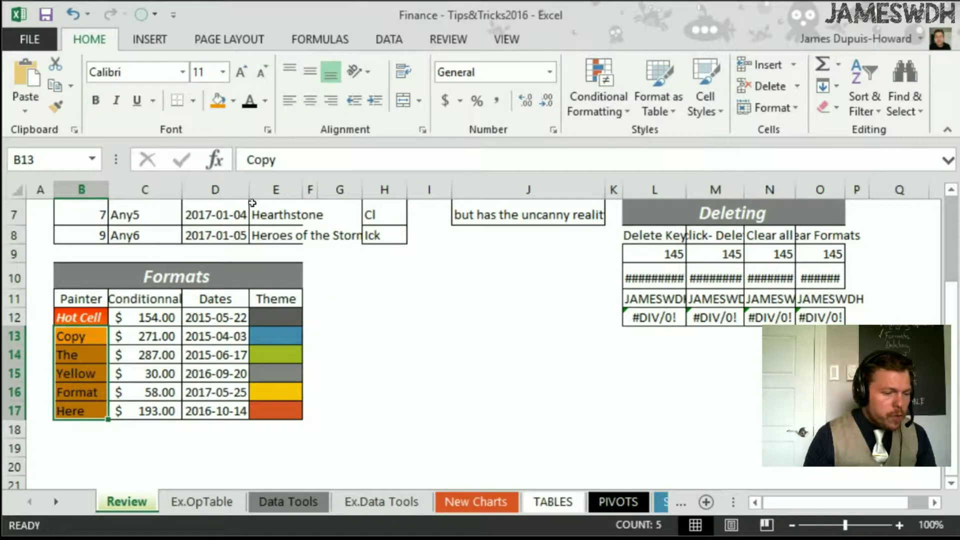
Copy the formatting of the "Hot Cell" in B12 onto B13:B17 with the Format Painter
click(83, 332)
click(86, 314)
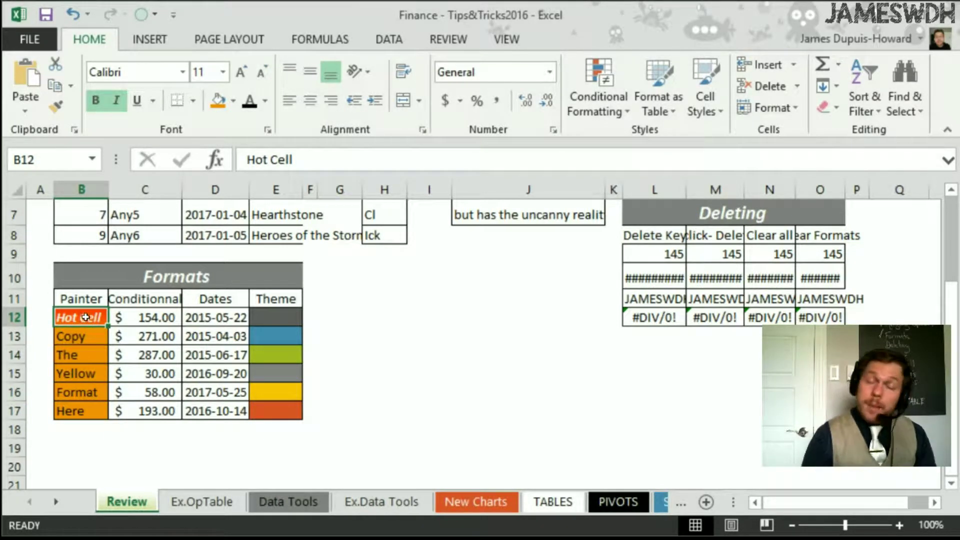
click(58, 110)
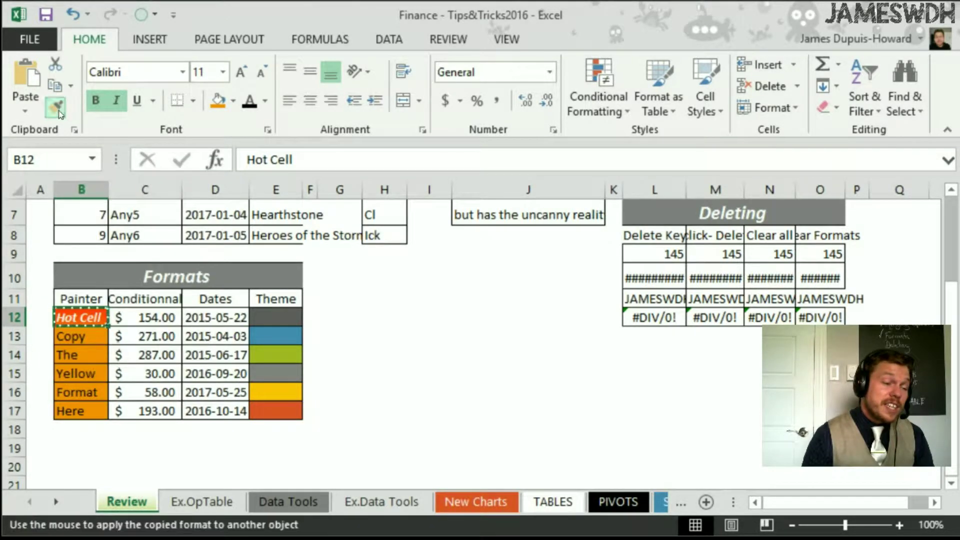
drag(91, 338, 92, 411)
click(100, 318)
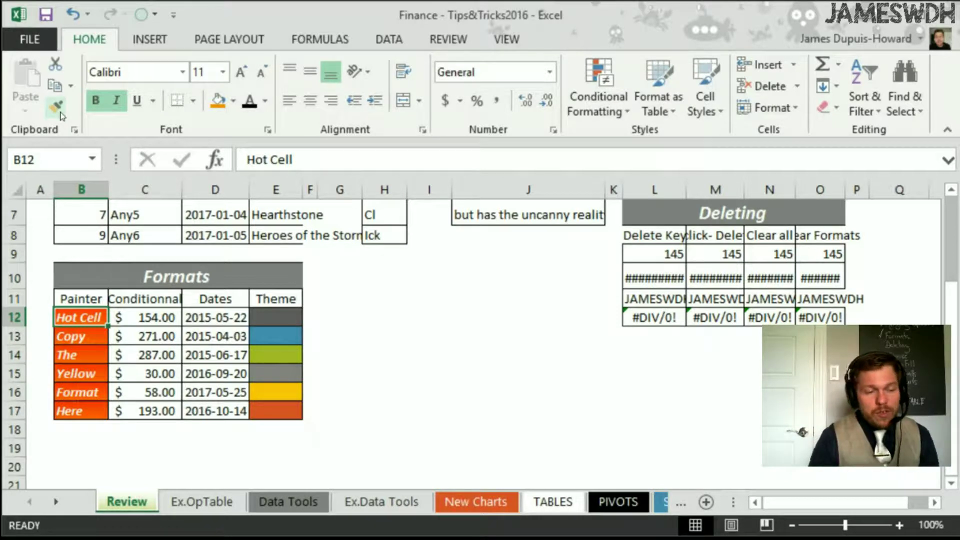
Paint the blank formatting of empty cell G12 onto B12:B17, and undo it to restore the hot-cell formatting
click(356, 319)
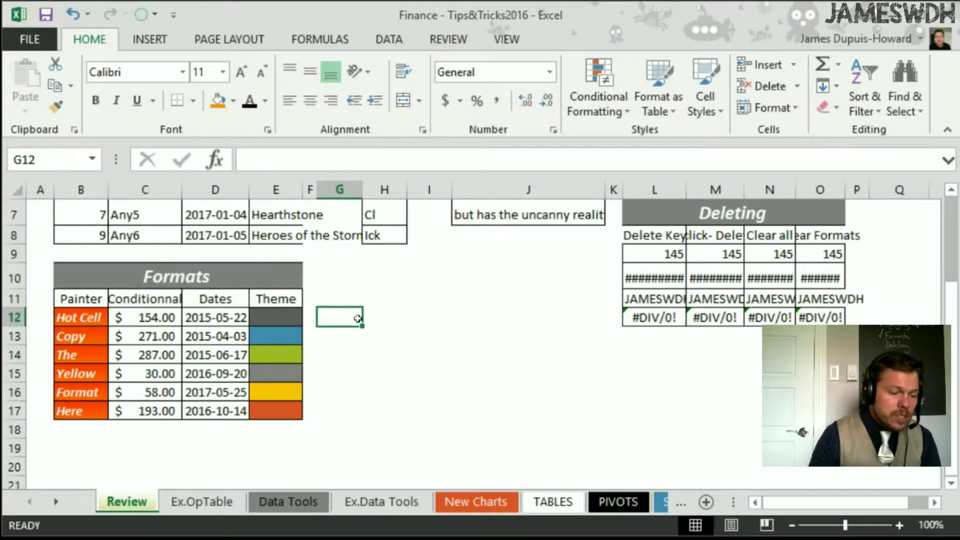
click(56, 106)
drag(100, 321, 80, 411)
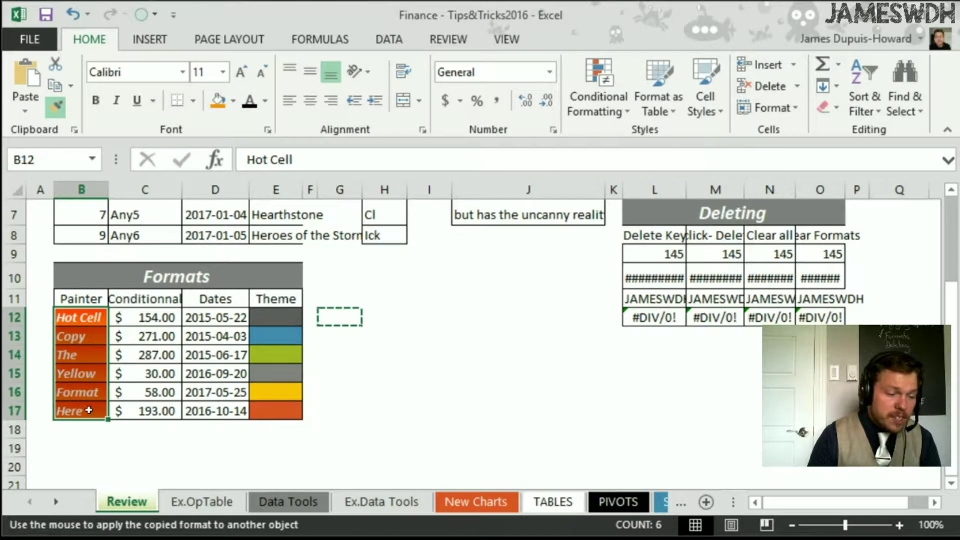
click(42, 428)
drag(86, 317, 81, 411)
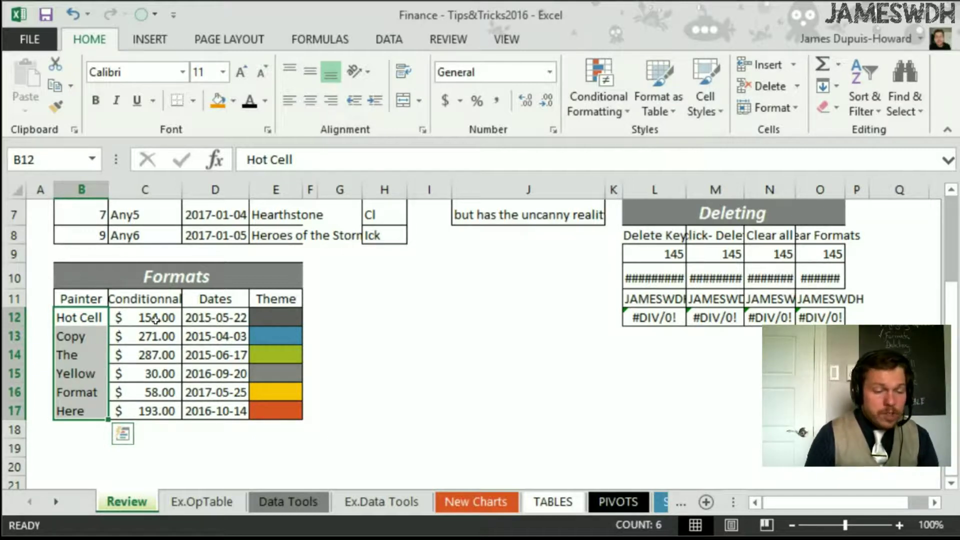
key(ctrl+z)
key(ctrl+z)
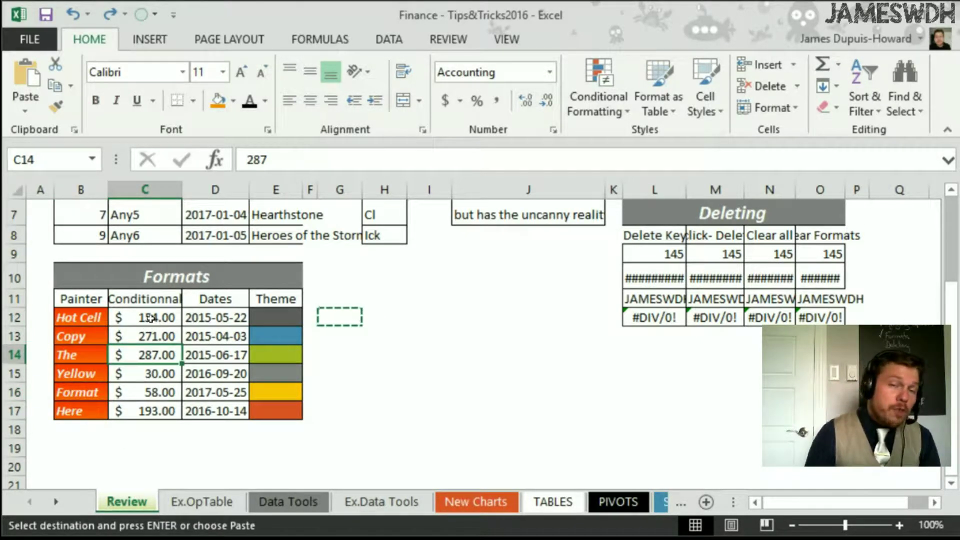
Fill C13:C14 of the Conditionnal column with orange manually, and undo the fill
drag(150, 318, 145, 411)
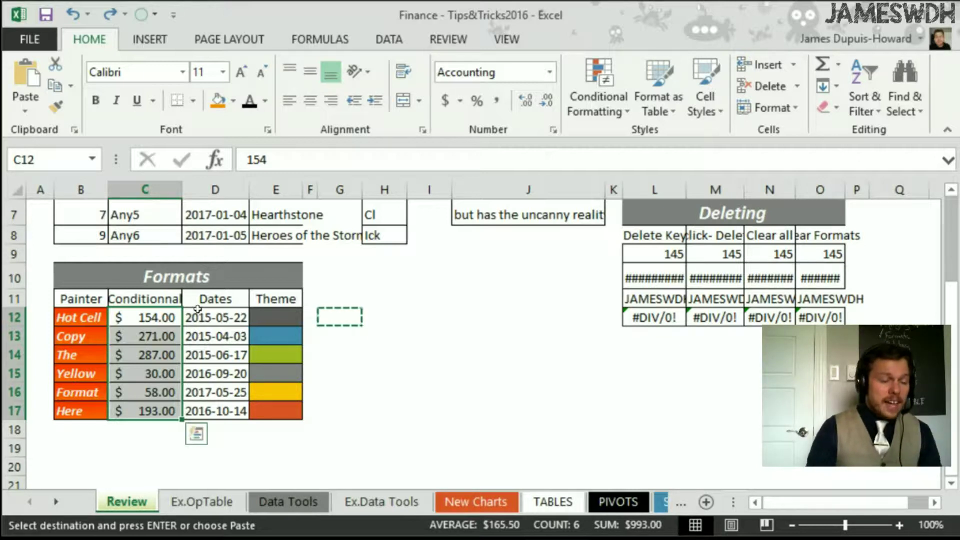
drag(161, 334, 165, 355)
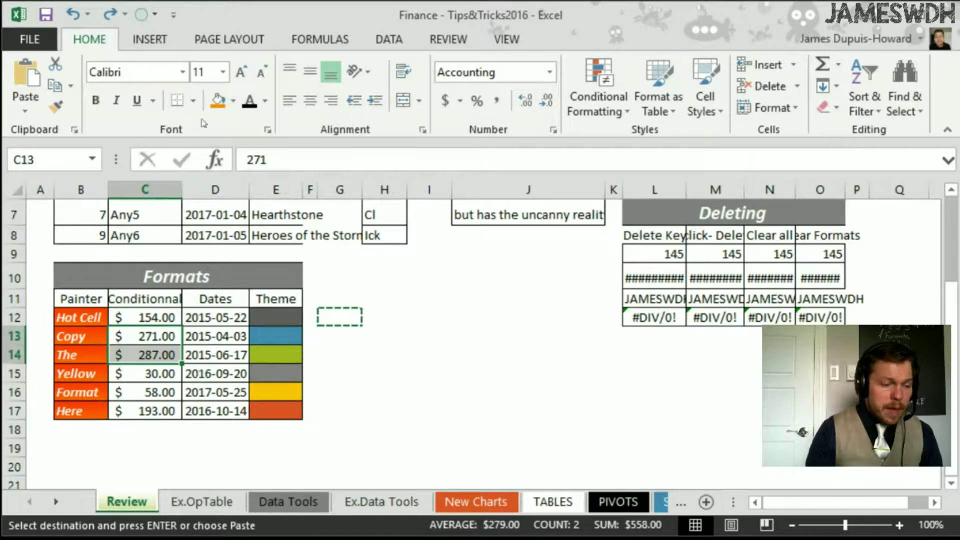
click(218, 100)
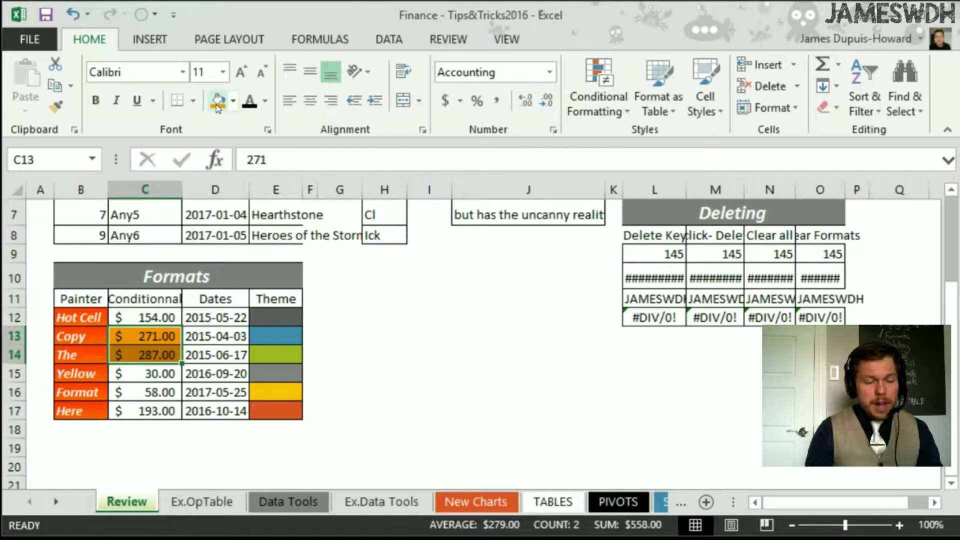
key(ctrl+z)
Start a Greater Than conditional formatting rule on C12:C17 with a threshold of 200
drag(168, 318, 173, 409)
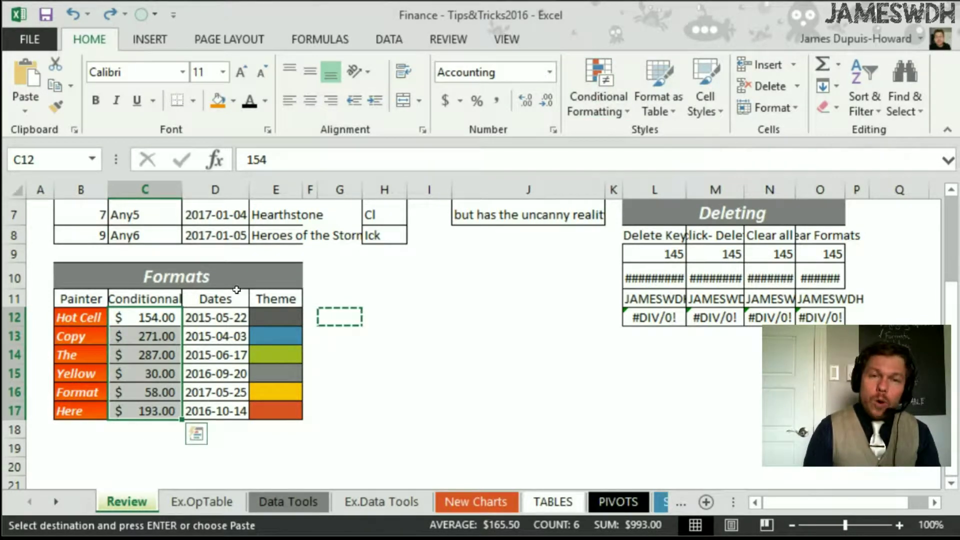
click(593, 86)
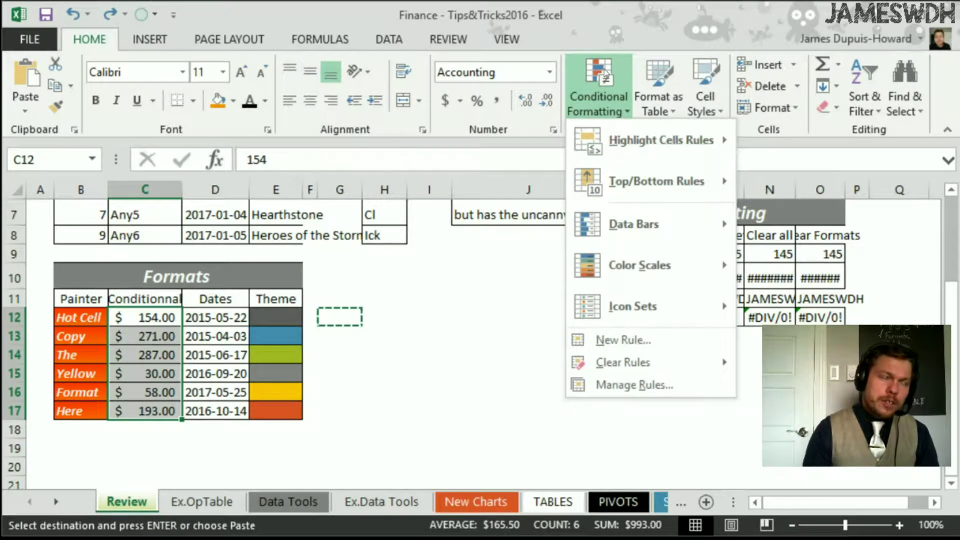
mouse_move(620, 138)
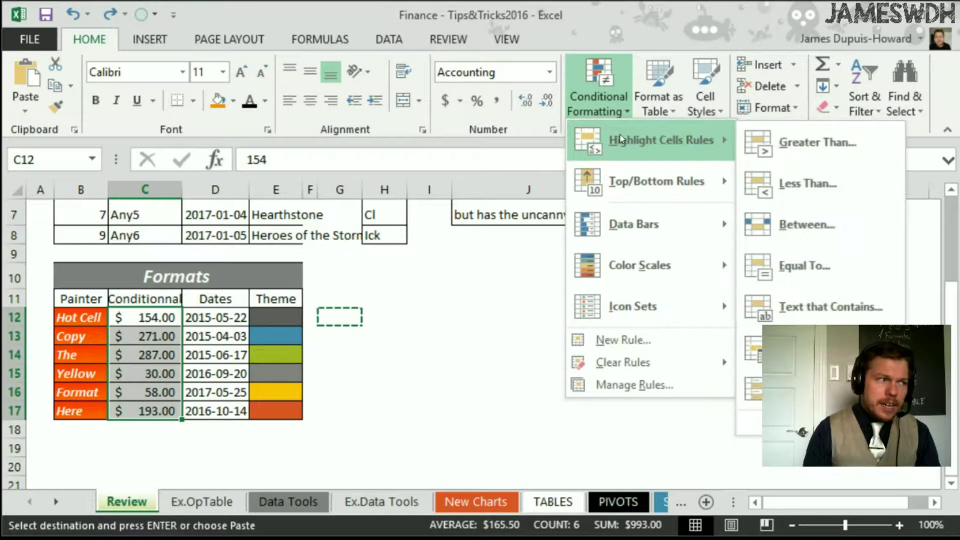
click(792, 146)
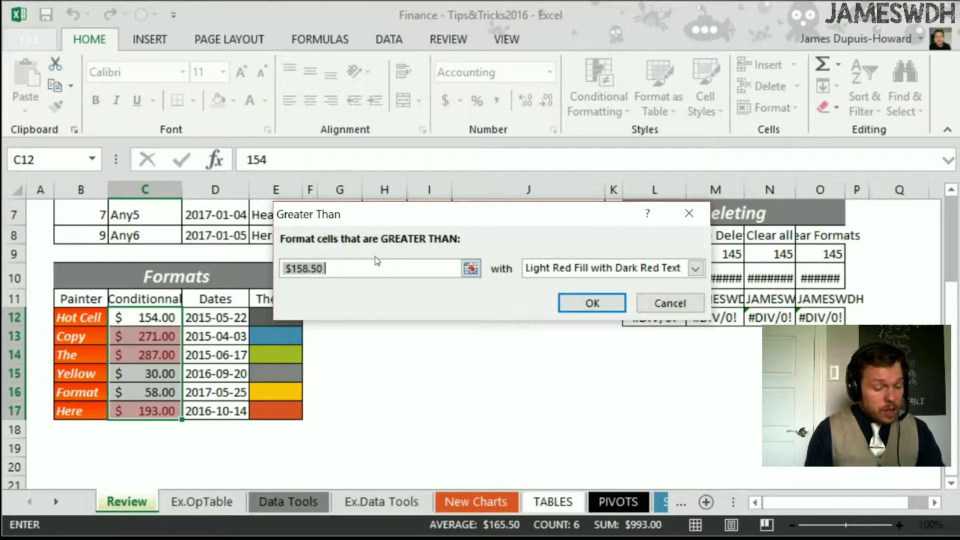
text(200)
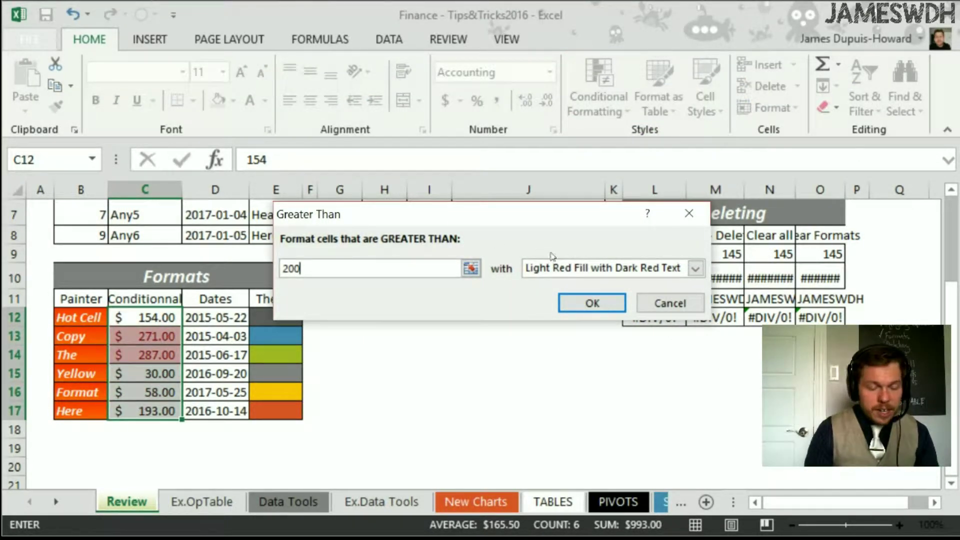
Give the Greater Than rule a custom format with a green background fill and apply it
click(674, 273)
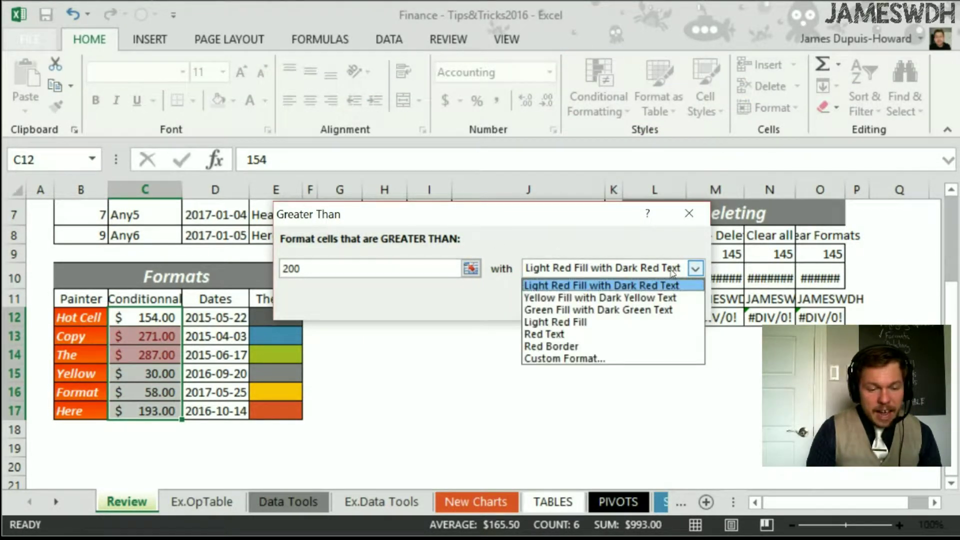
click(645, 358)
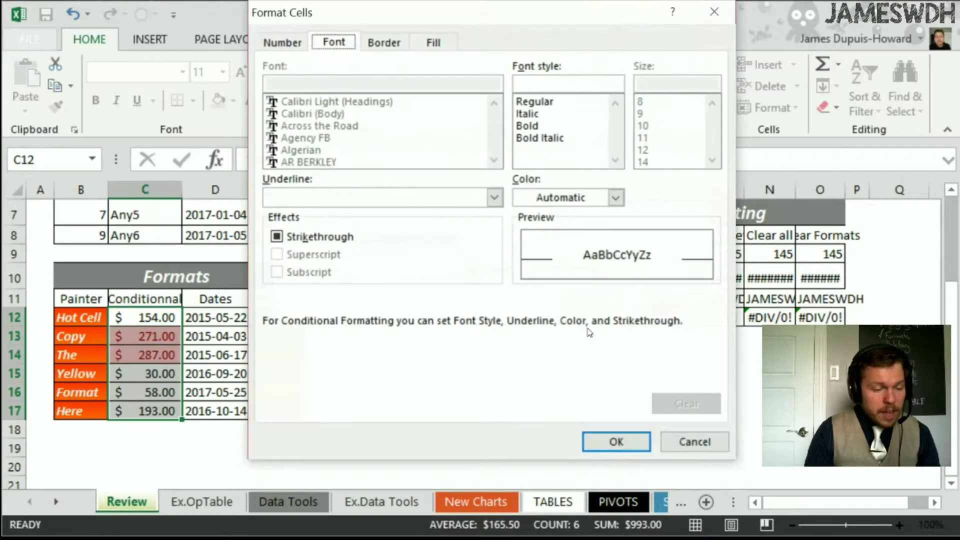
click(431, 42)
click(363, 110)
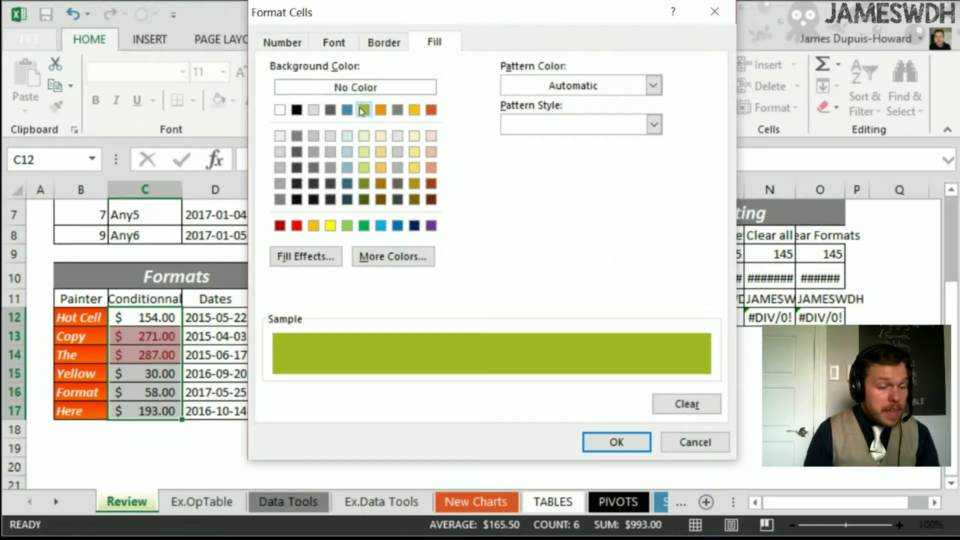
click(617, 442)
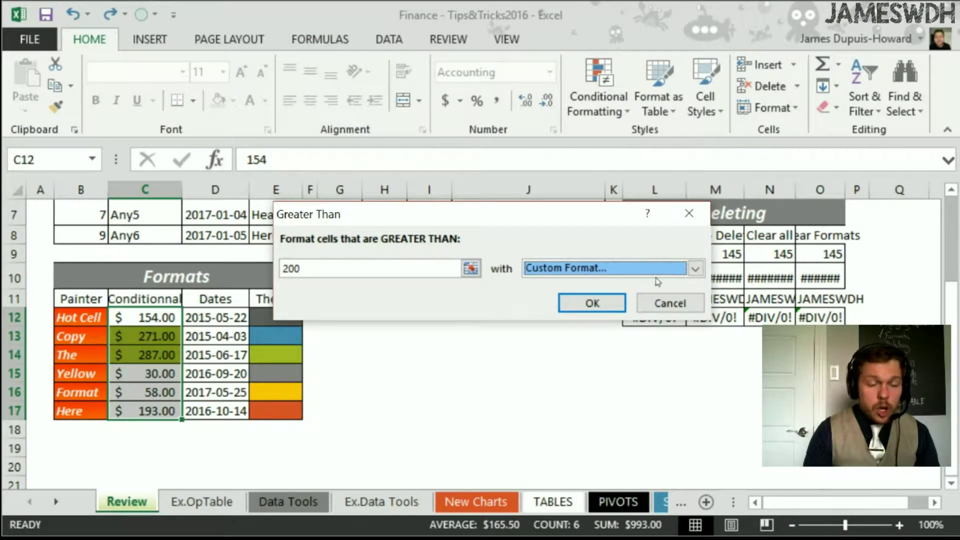
click(592, 303)
Set the amount in cell C16 to 258 to test the conditional formatting rule
drag(156, 340, 160, 356)
click(158, 392)
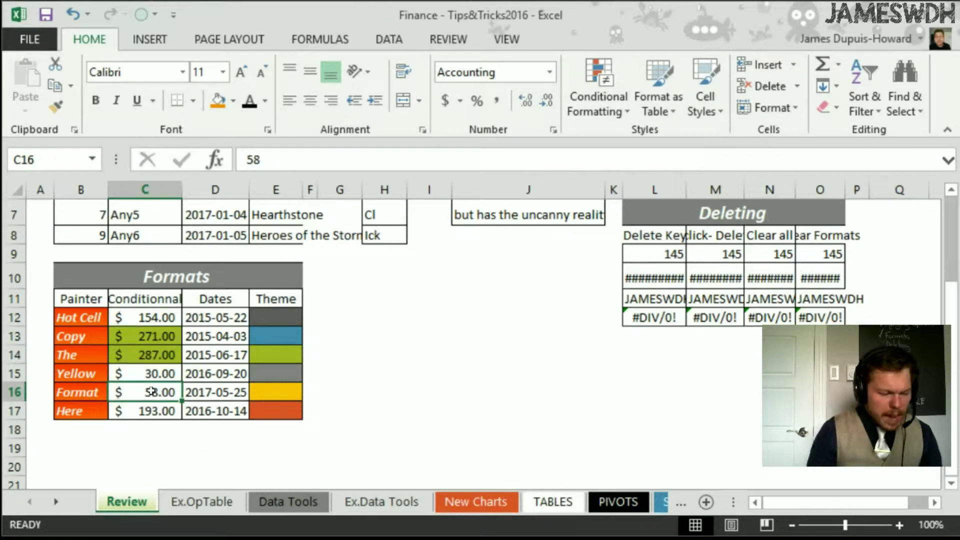
text(258)
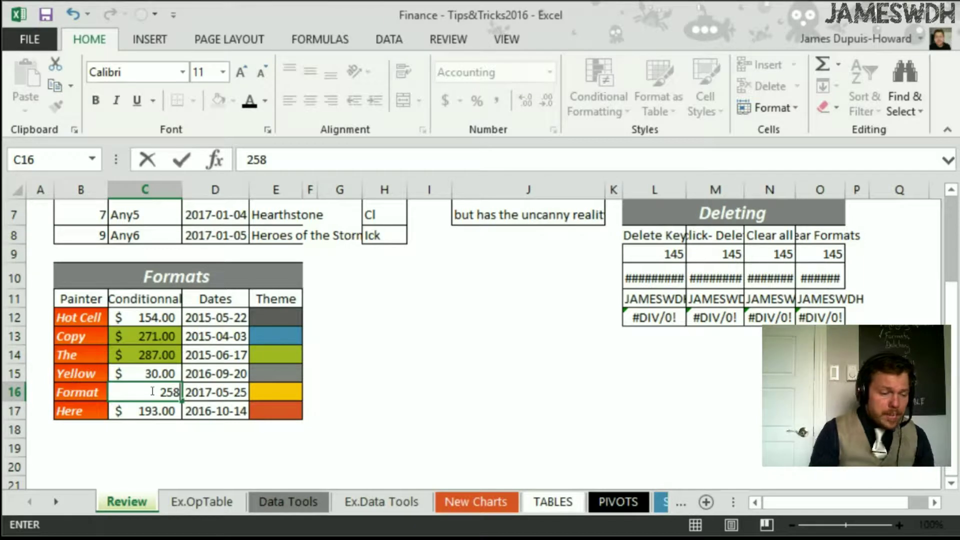
key(Return)
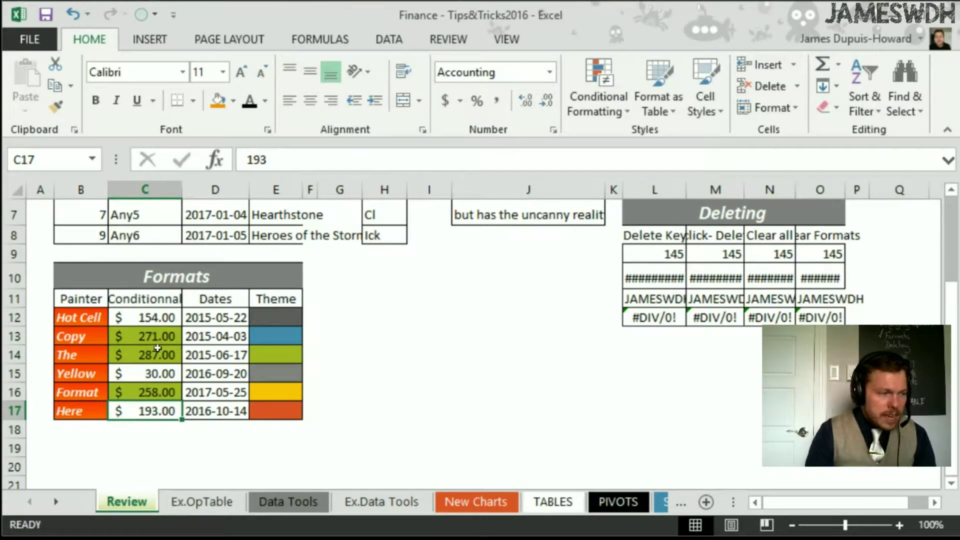
Set the amount in cell C14 to 187 to test the rule below its threshold
click(157, 352)
double_click(157, 352)
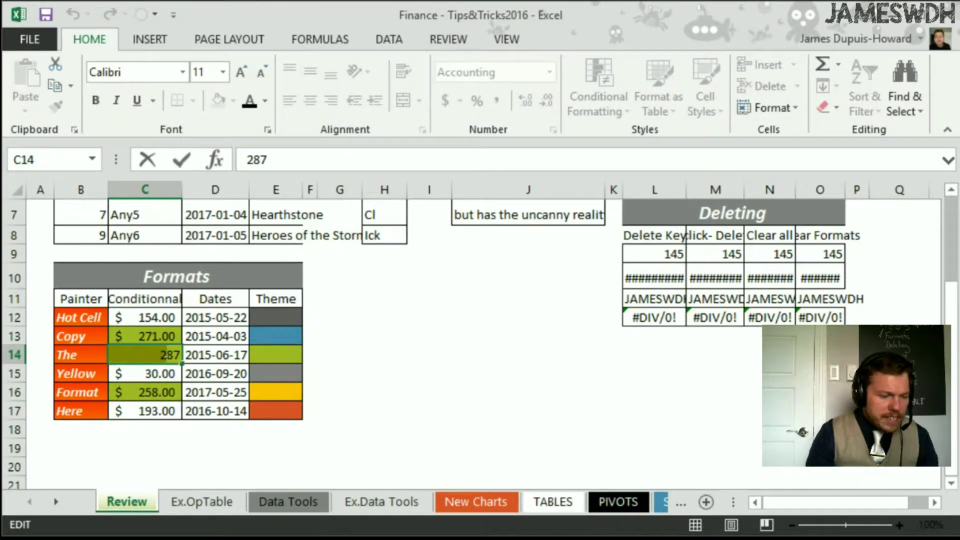
text(1)
click(160, 411)
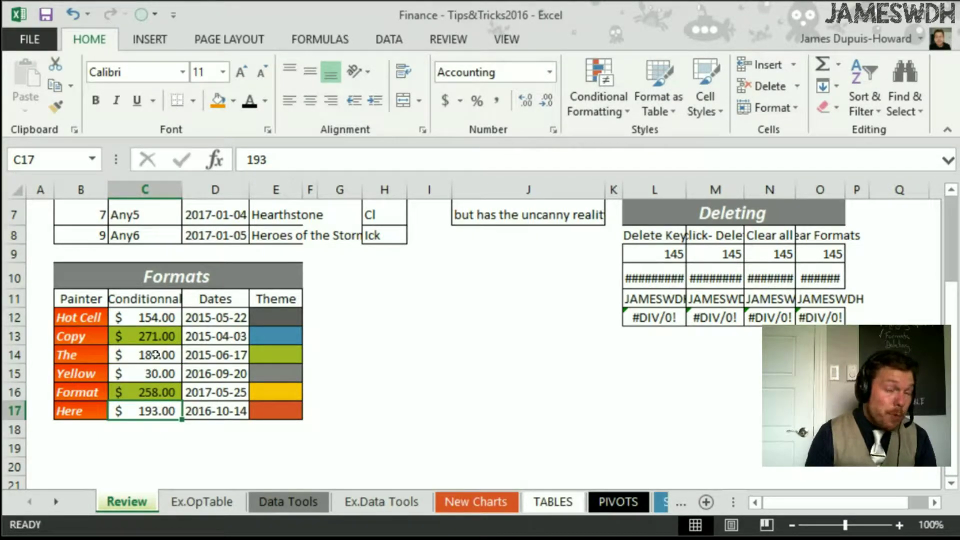
Widen column D, which holds the dates of the Formats table
drag(157, 317, 166, 400)
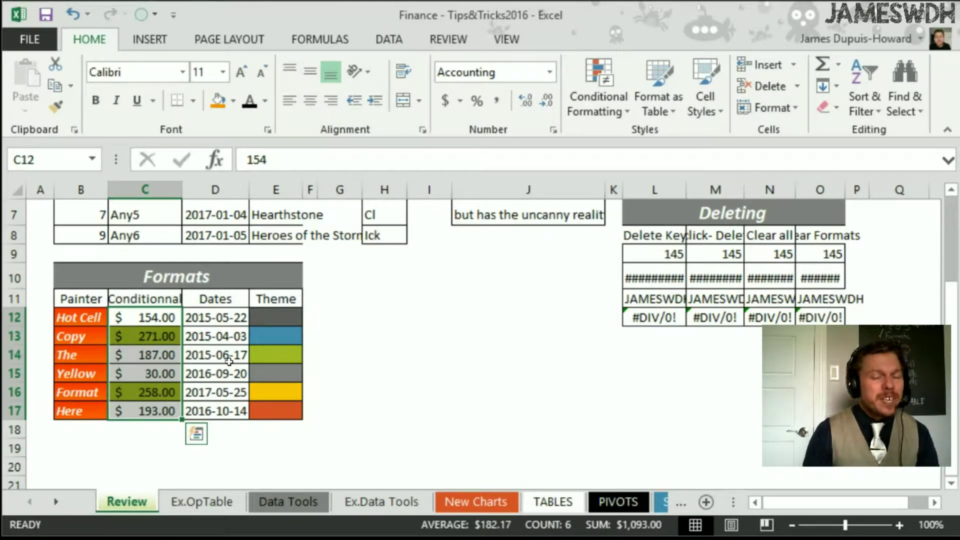
drag(233, 324, 228, 407)
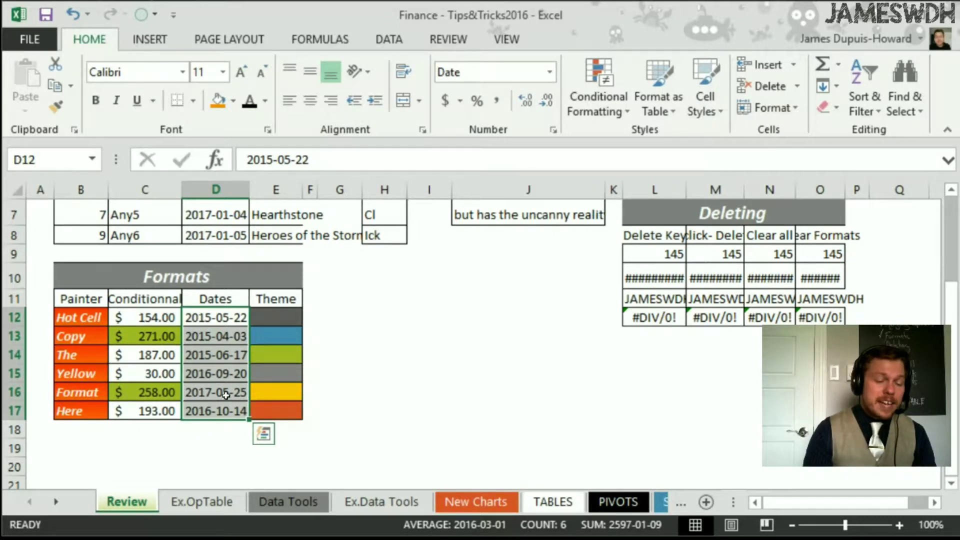
drag(249, 190, 265, 182)
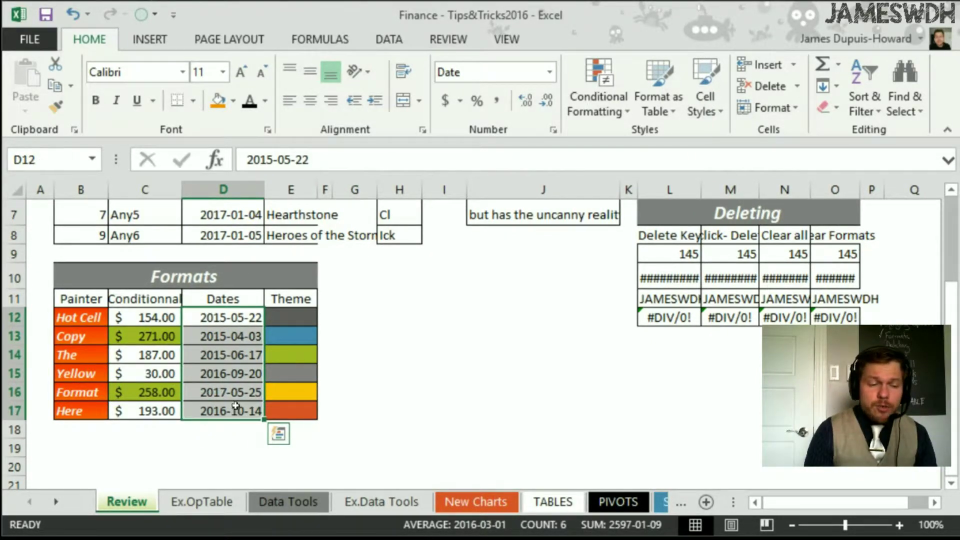
scroll(235, 406, up, 2)
drag(150, 347, 160, 432)
drag(93, 350, 110, 431)
scroll(150, 400, down, 1)
drag(230, 374, 237, 455)
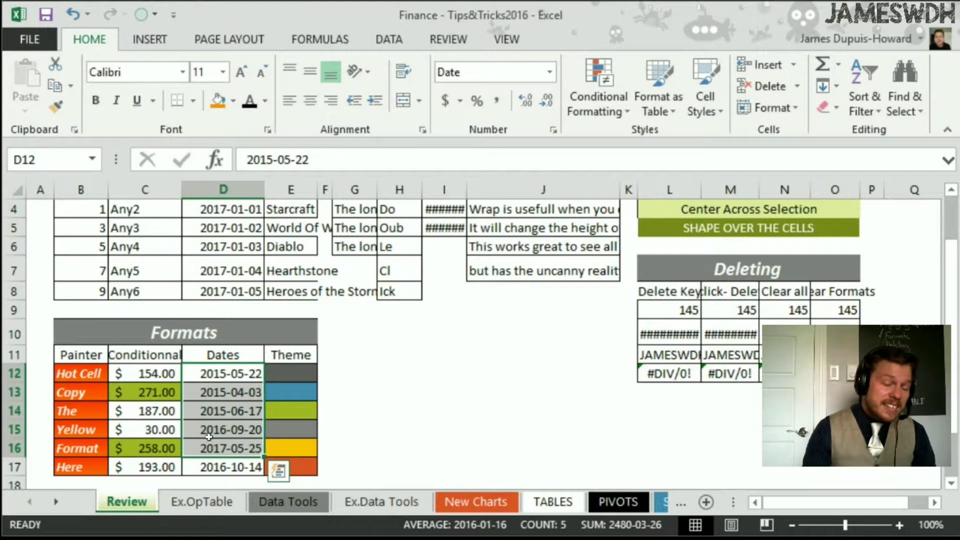
Switch the dates in D12:D17 to the Number format and back to Short Date
drag(230, 376, 228, 469)
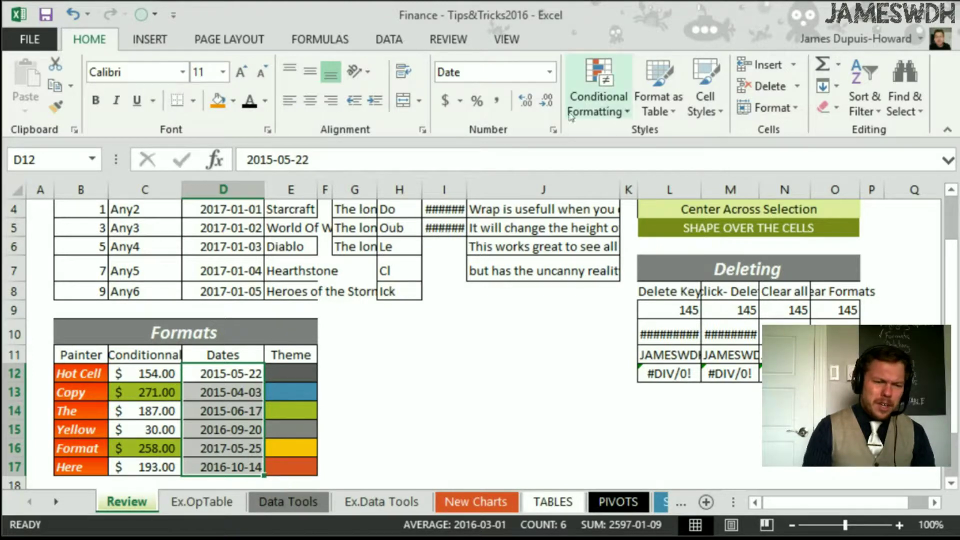
click(551, 73)
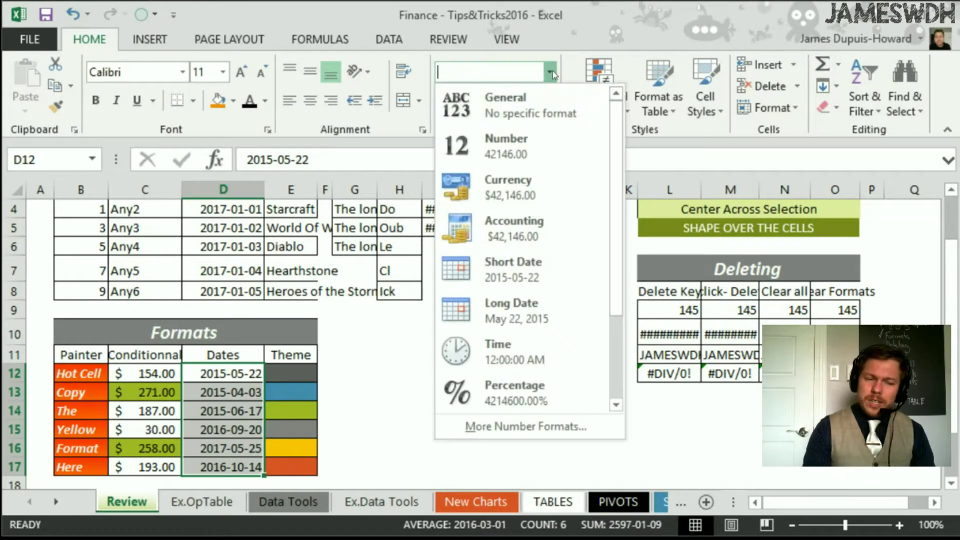
click(541, 159)
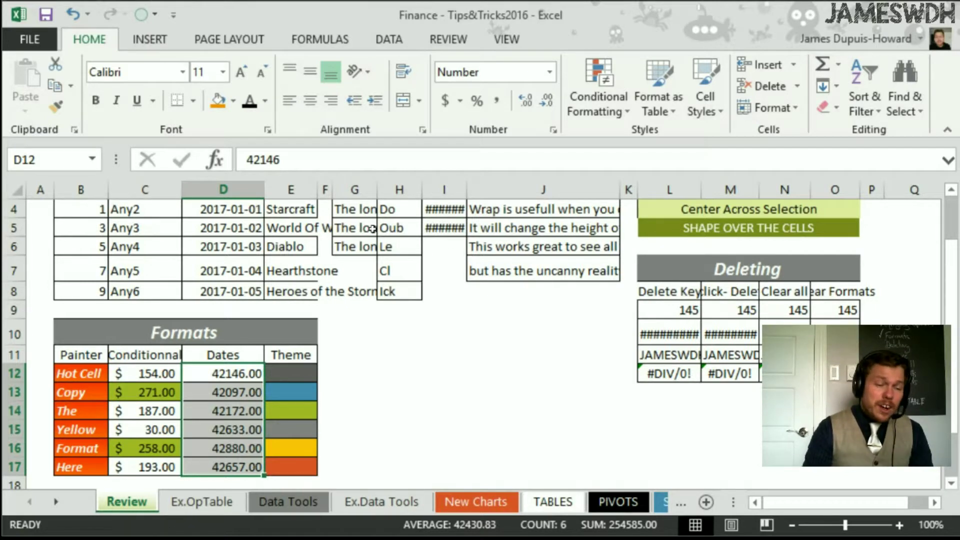
click(549, 72)
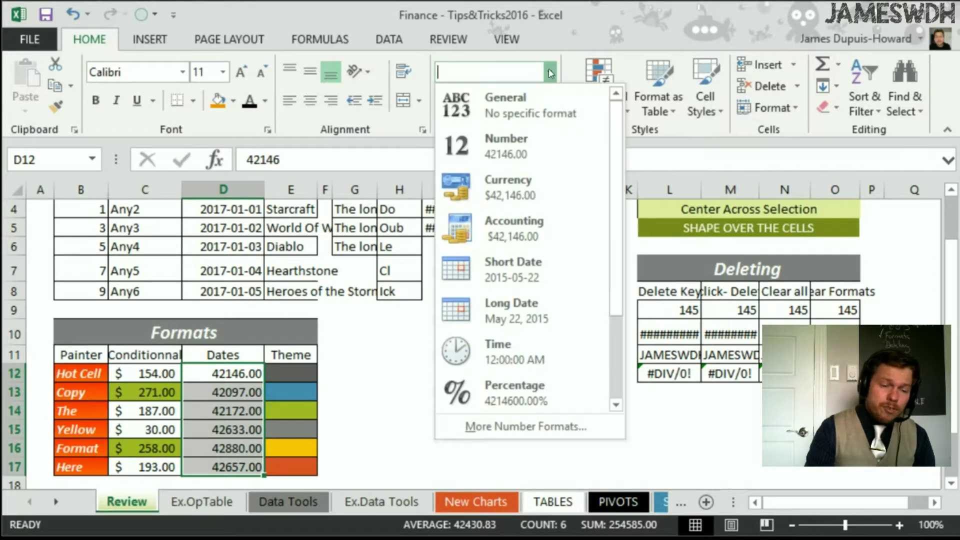
click(540, 275)
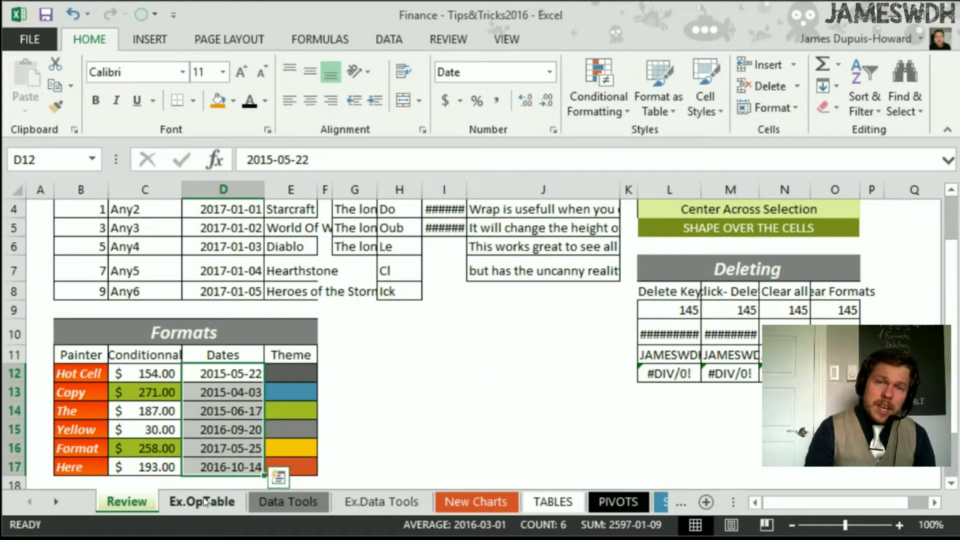
Clear the formats of the date cells D12:D17 and reapply the Short Date format to them
click(834, 107)
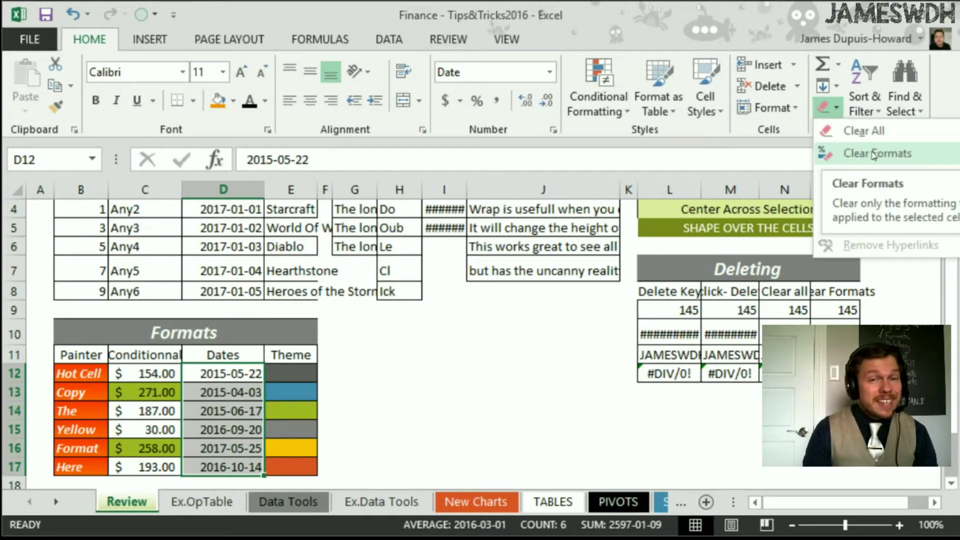
click(875, 156)
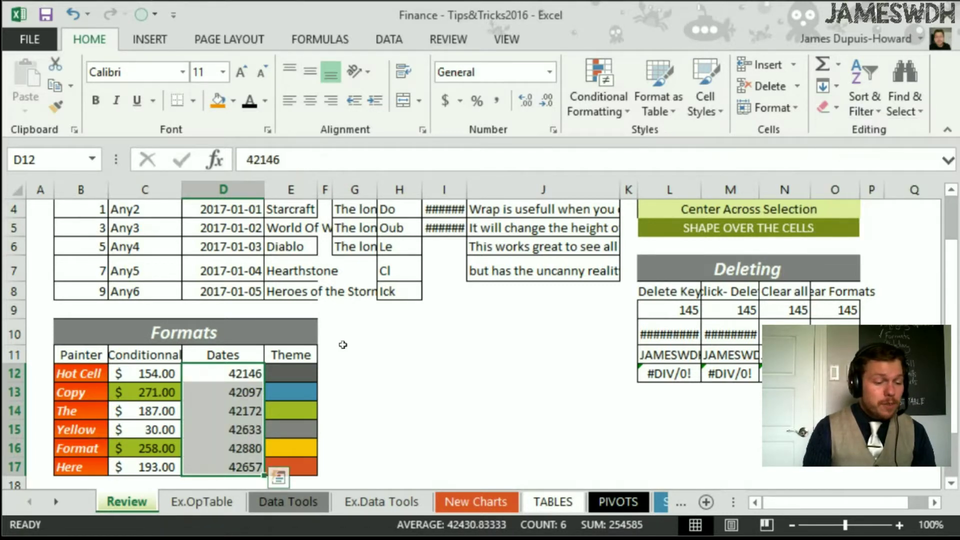
drag(252, 373, 251, 466)
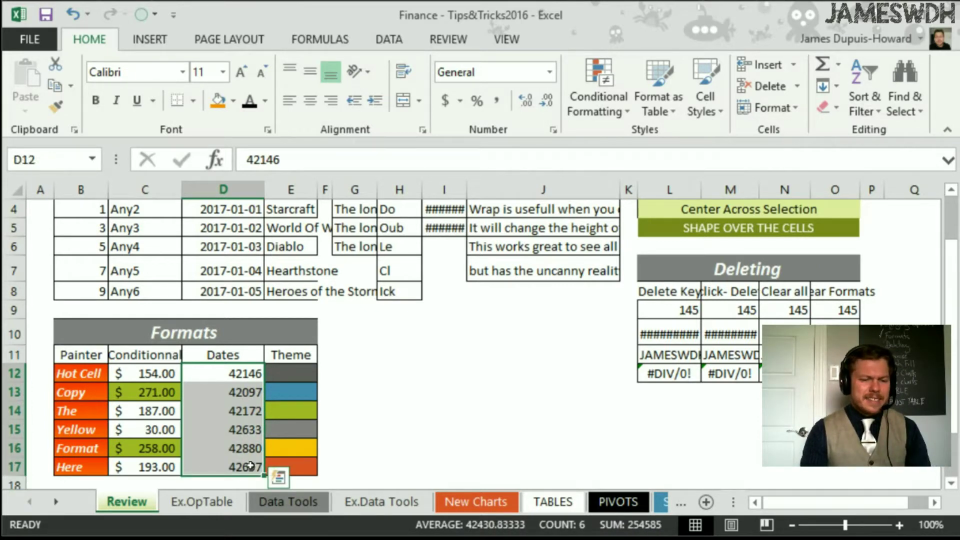
click(551, 72)
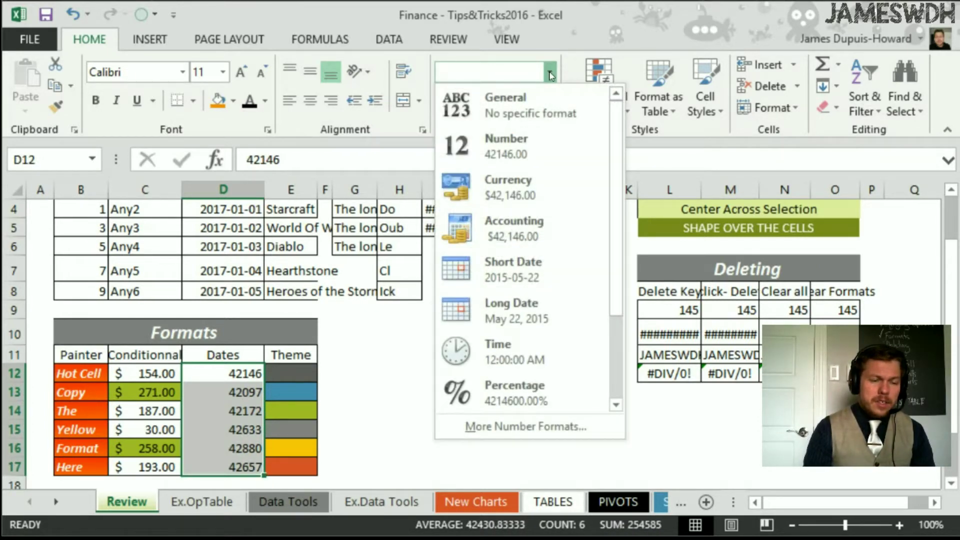
click(533, 271)
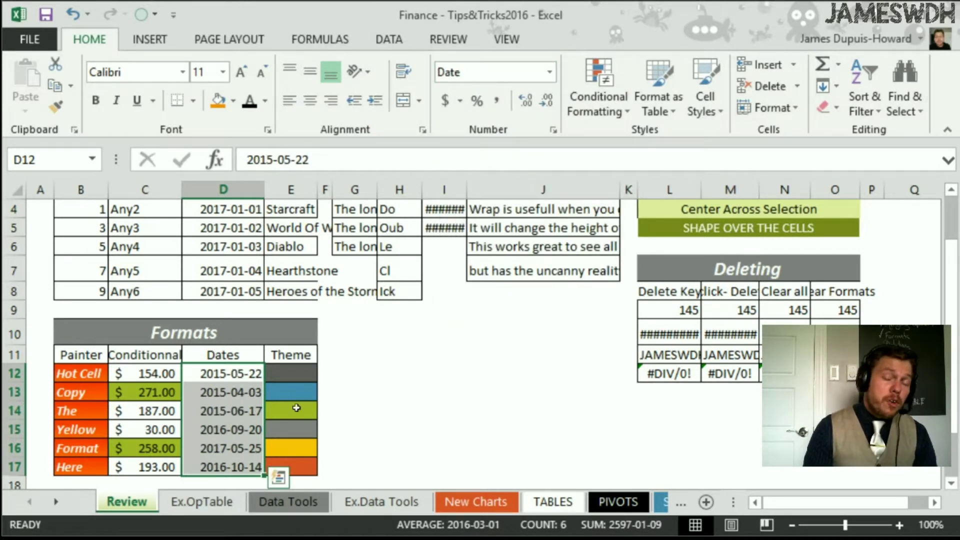
Select the Theme cells E12:E17 and widen the dates column D further
drag(303, 380, 295, 467)
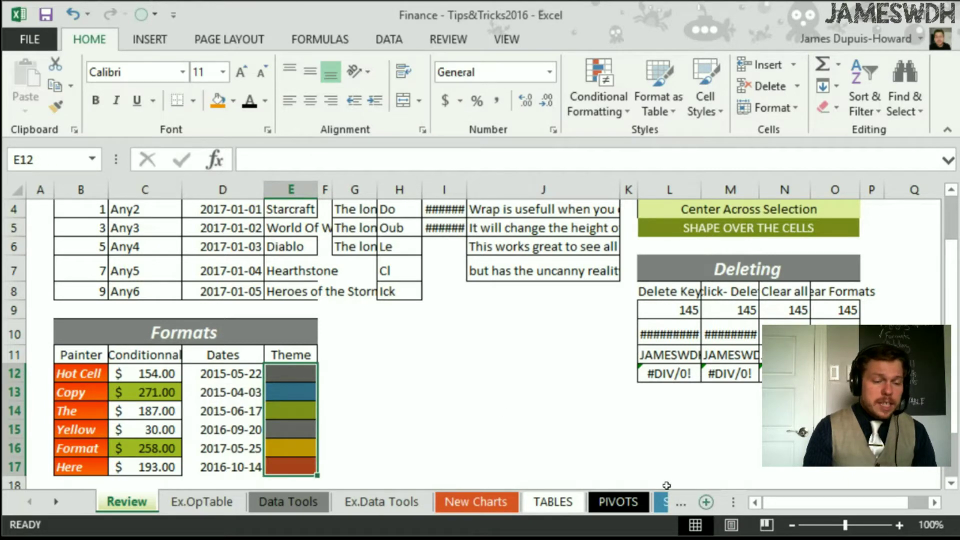
drag(267, 189, 319, 189)
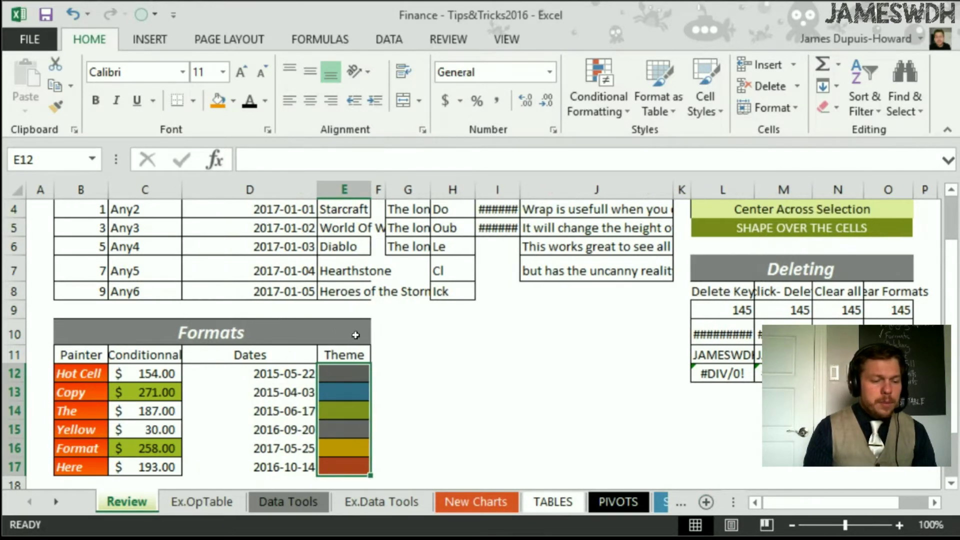
Change the workbook's theme colors to the Office set and review the recolored tables on the Review sheet
click(212, 44)
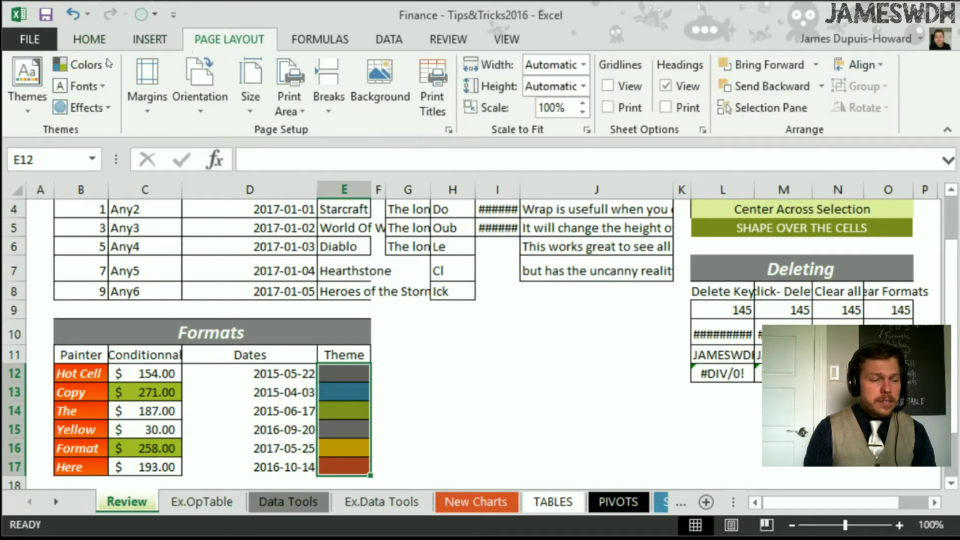
click(81, 65)
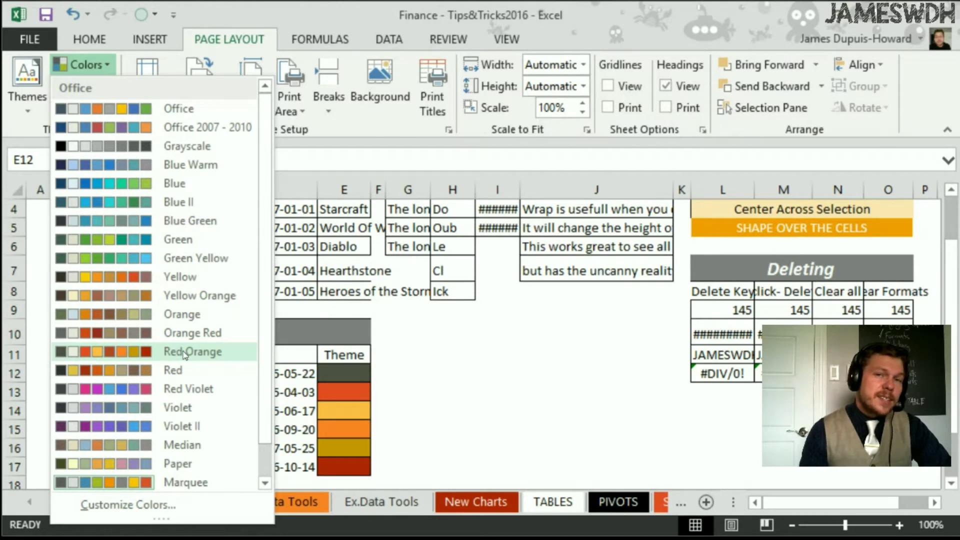
scroll(189, 340, down, 1)
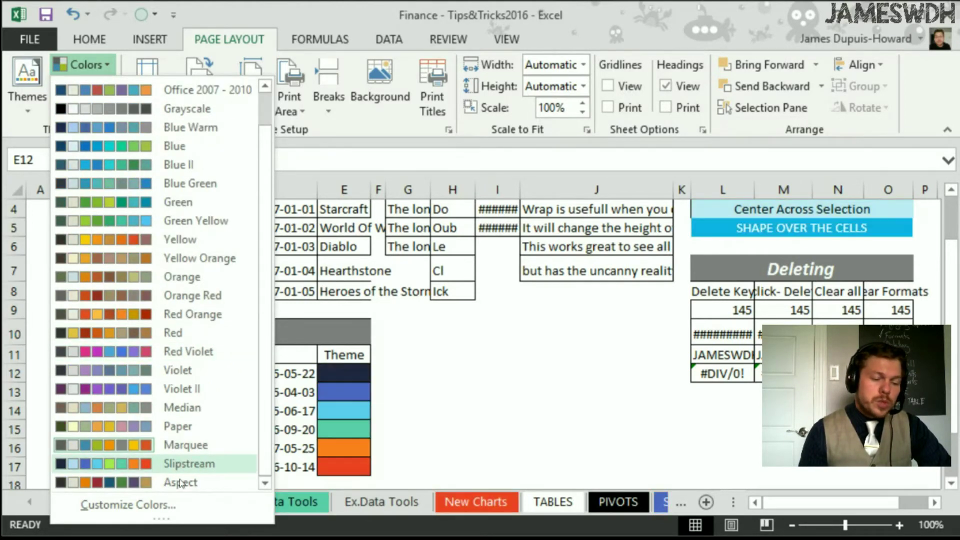
scroll(175, 250, up, 1)
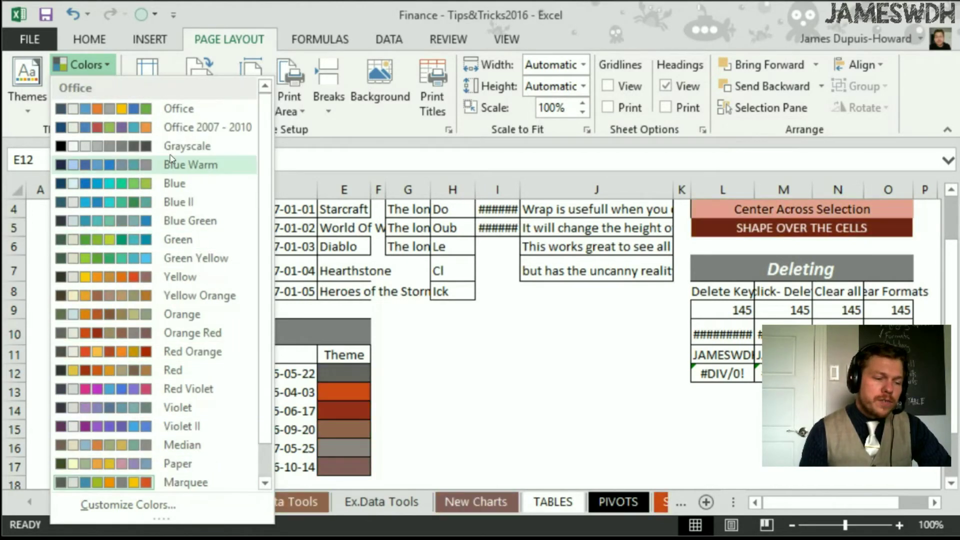
click(175, 110)
scroll(296, 280, up, 1)
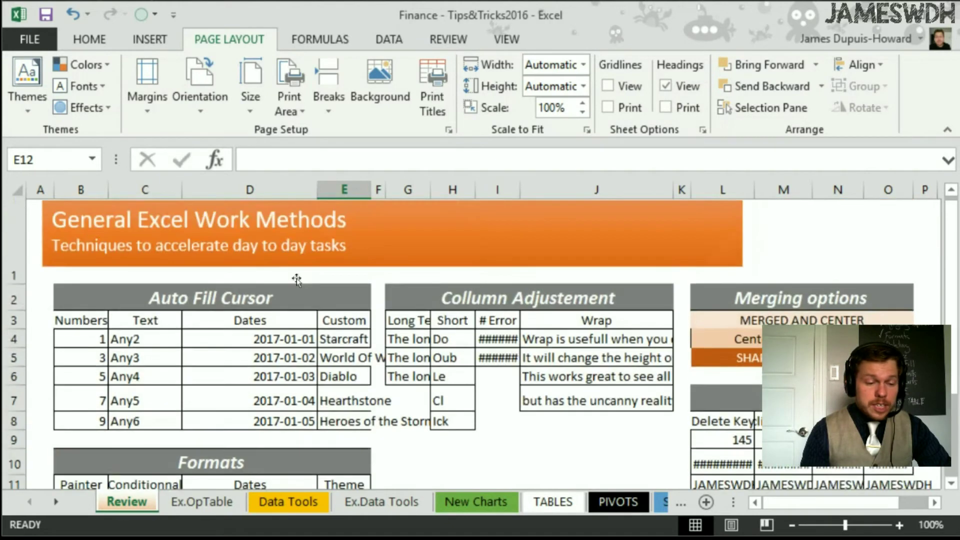
scroll(297, 280, down, 2)
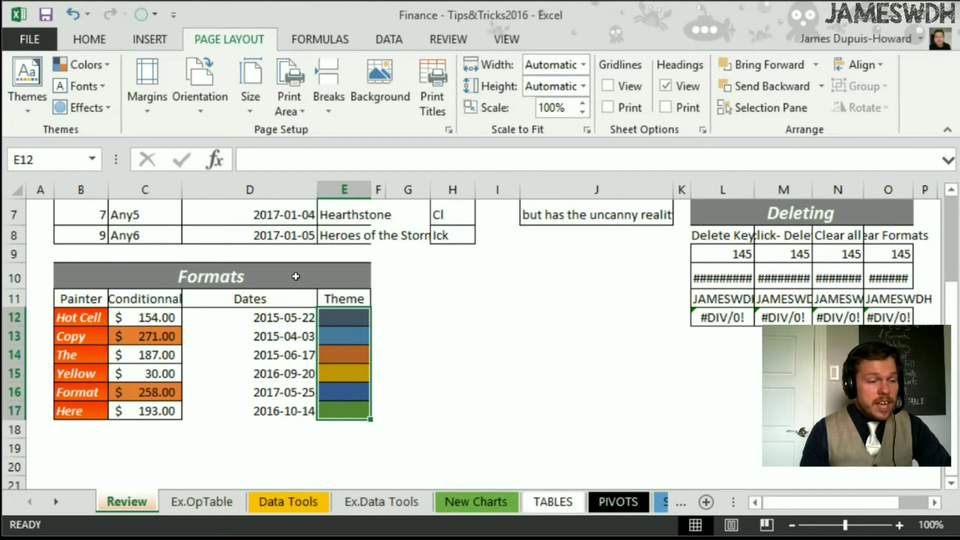
scroll(296, 277, up, 1)
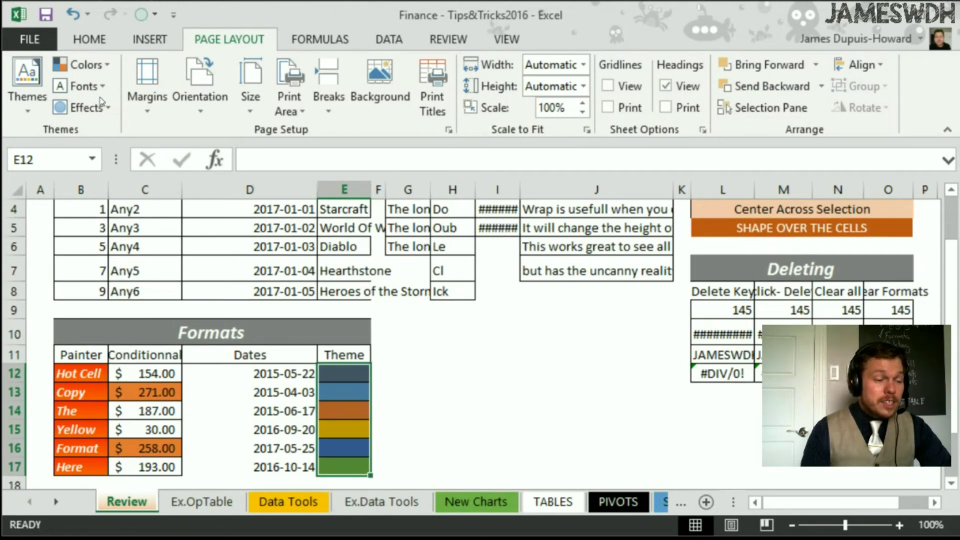
Open the fill color choices for the Theme cells E12:E17
click(89, 39)
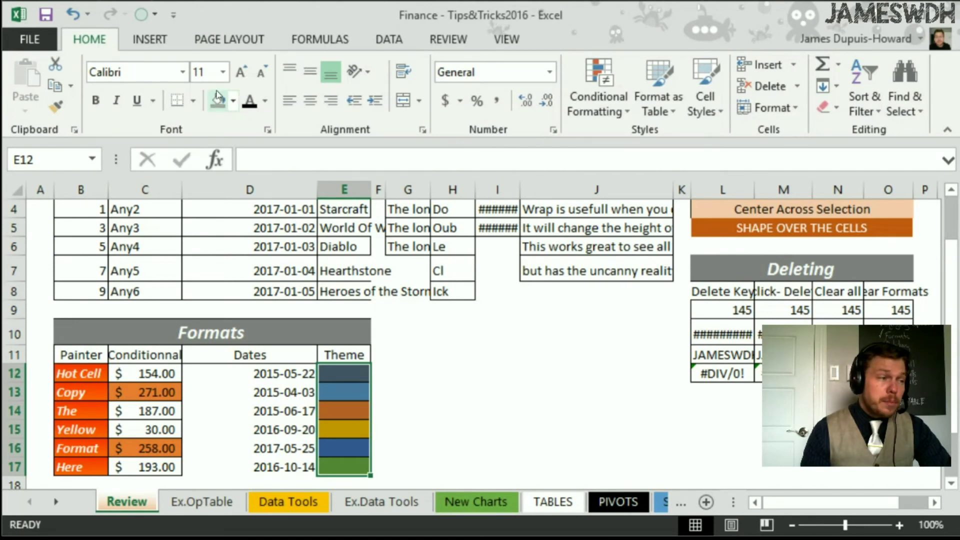
click(233, 101)
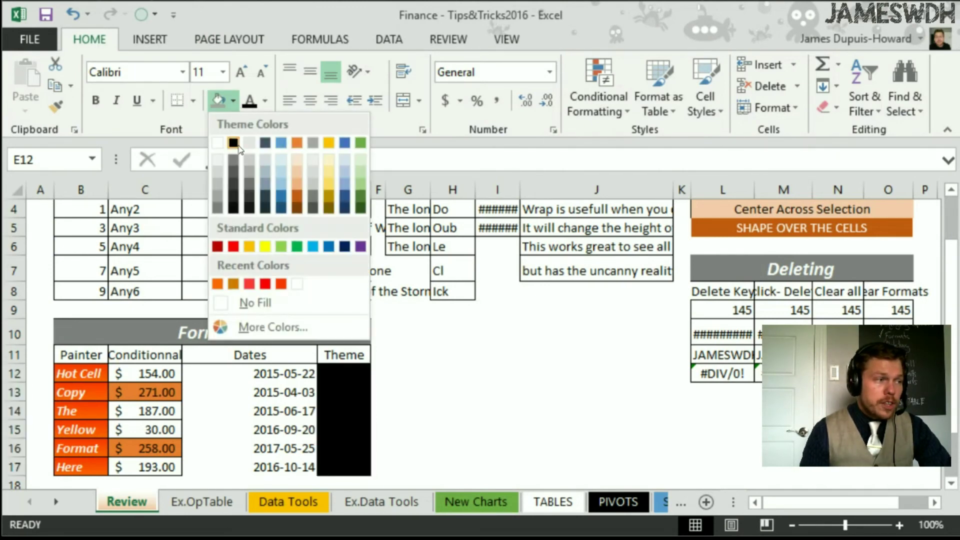